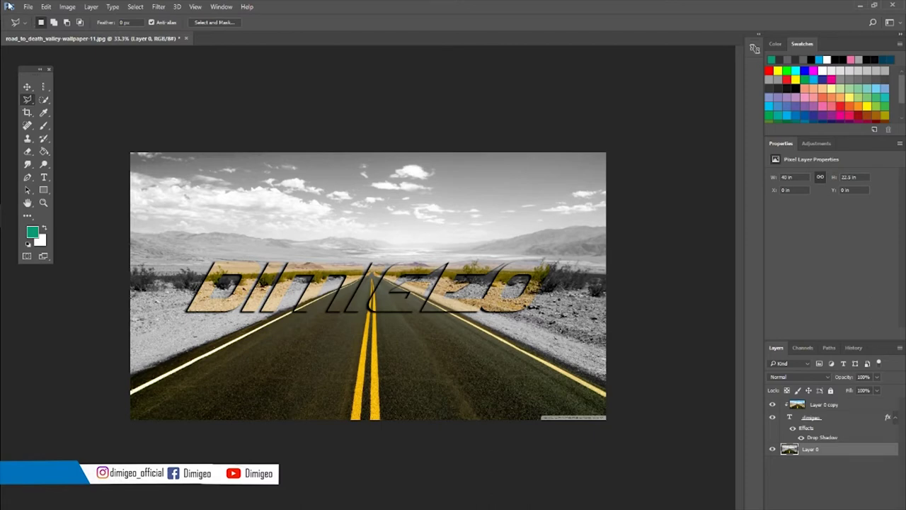
- Open road_to_death_valley-wallpaper-1.jpg as a second document from the File menu
click(28, 6)
click(32, 26)
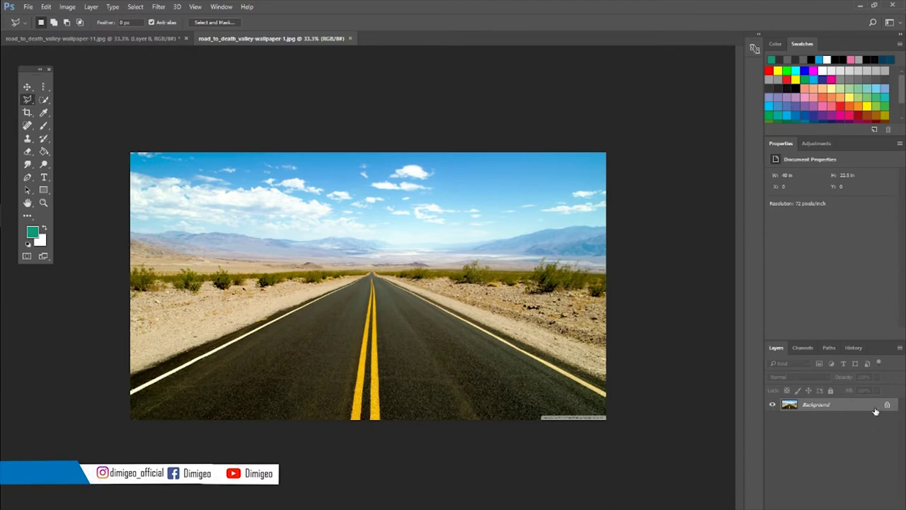
- Unlock the road photo's Background into an editable layer named 'back'
click(524, 203)
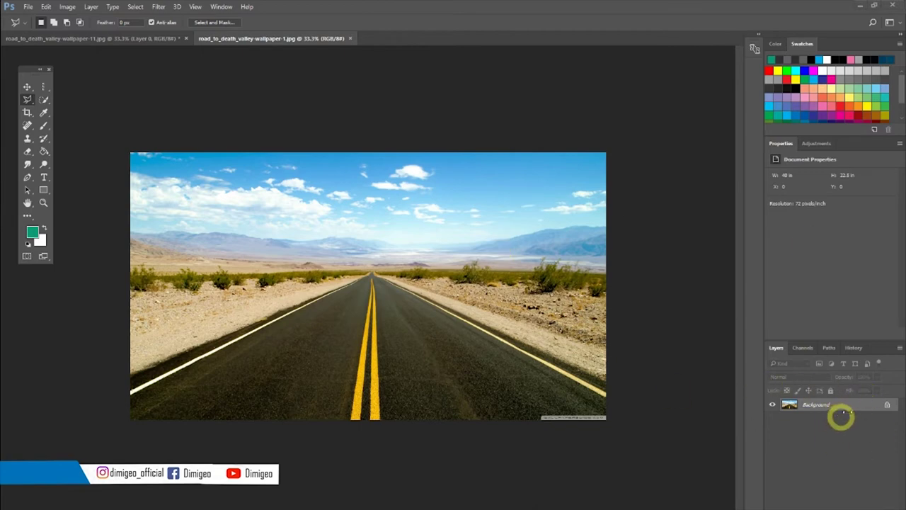
double_click(879, 410)
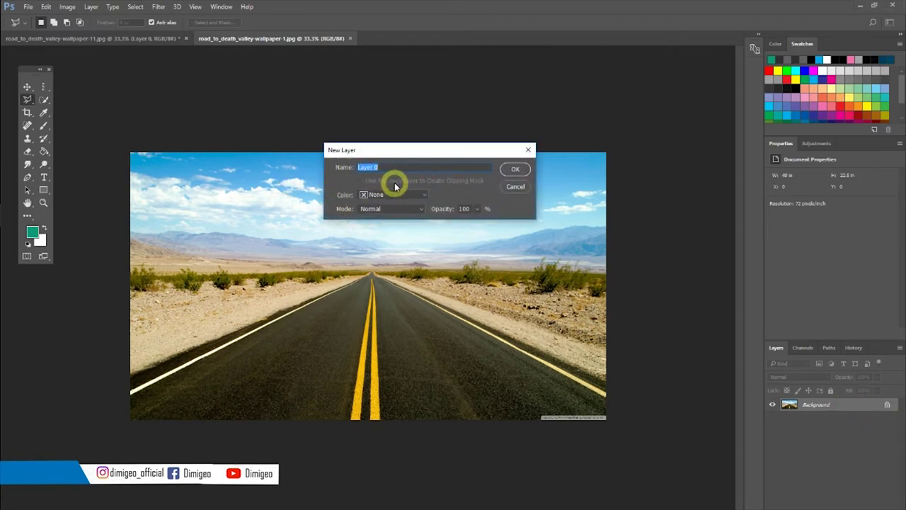
text(back)
click(516, 169)
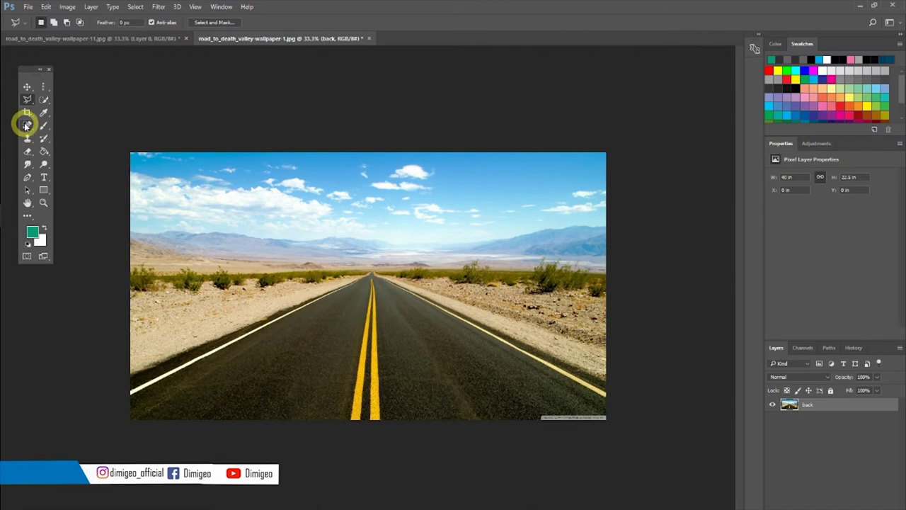
- Spot-heal the bottom-right watermark, then duplicate the back layer as 'back copy'
click(26, 125)
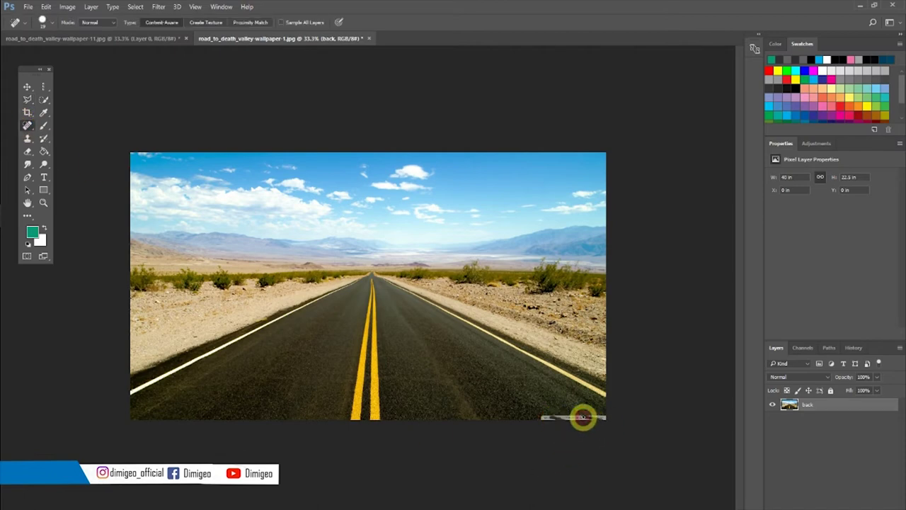
mouse_move(582, 418)
mouse_down()
mouse_move(534, 419)
mouse_move(614, 417)
mouse_move(590, 418)
mouse_up()
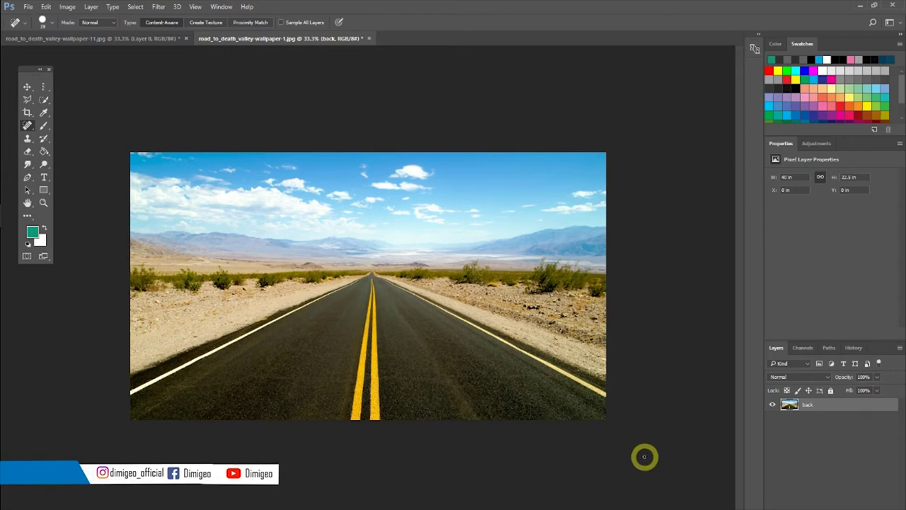
right_click(822, 402)
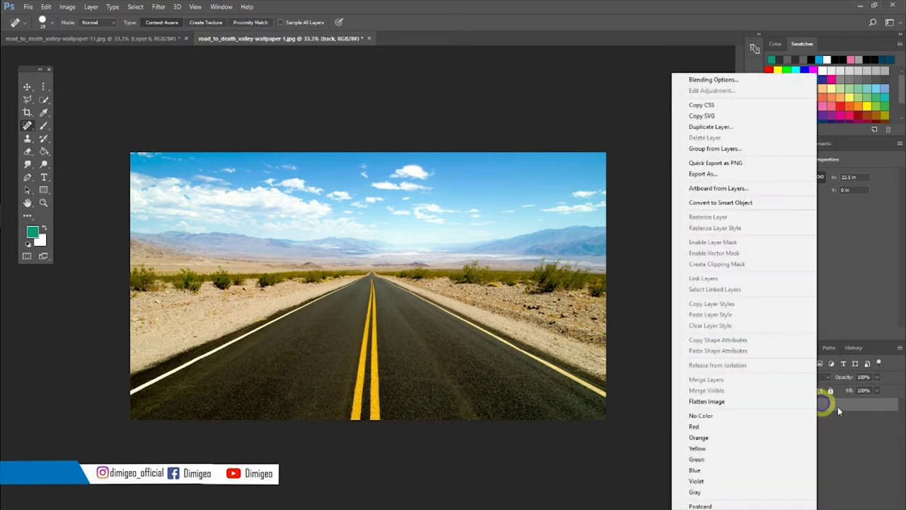
click(731, 127)
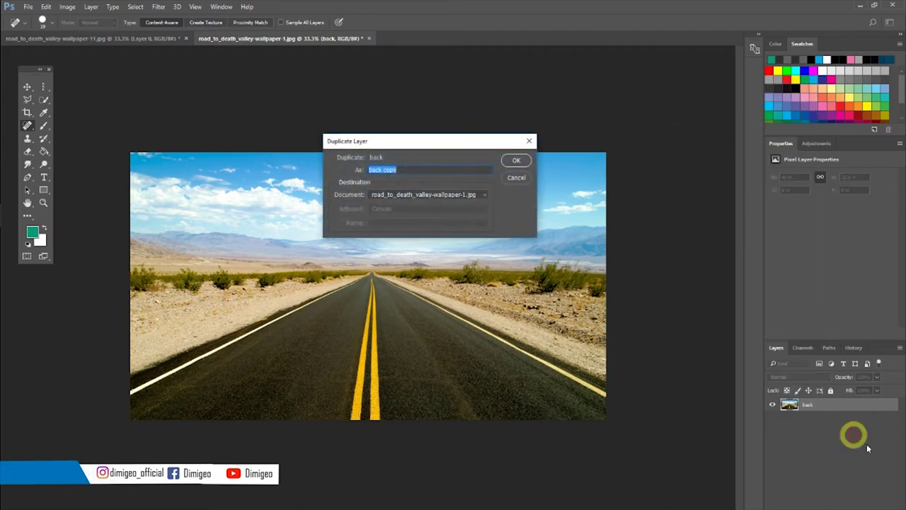
click(513, 164)
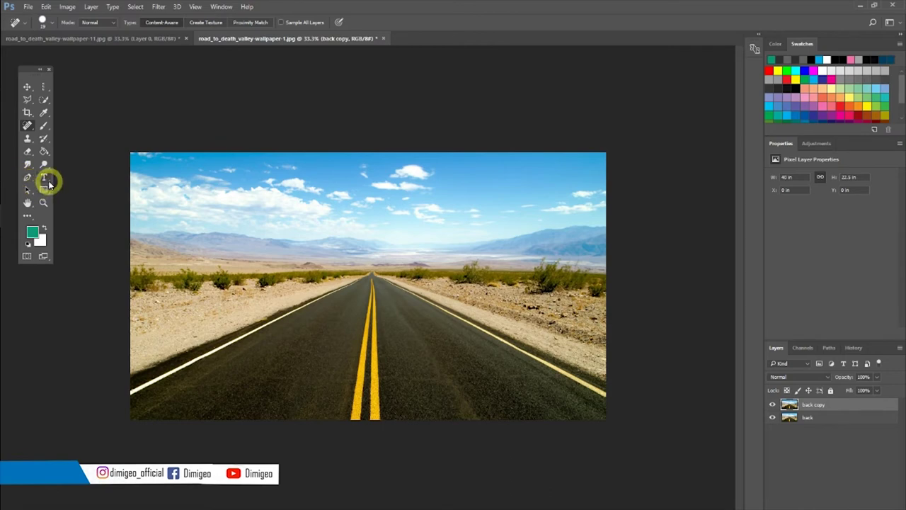
- Type DIMIGEO across the road and drag it left to centre it
click(44, 178)
click(301, 299)
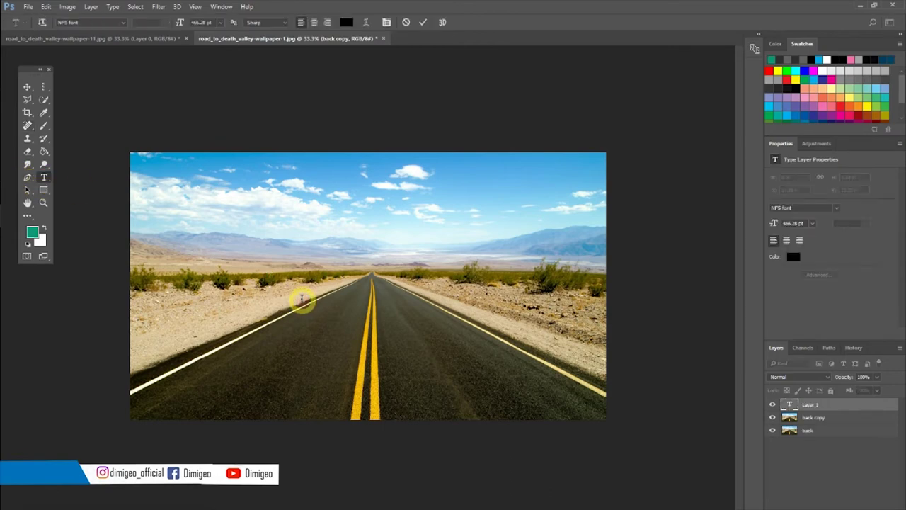
text(DIMI)
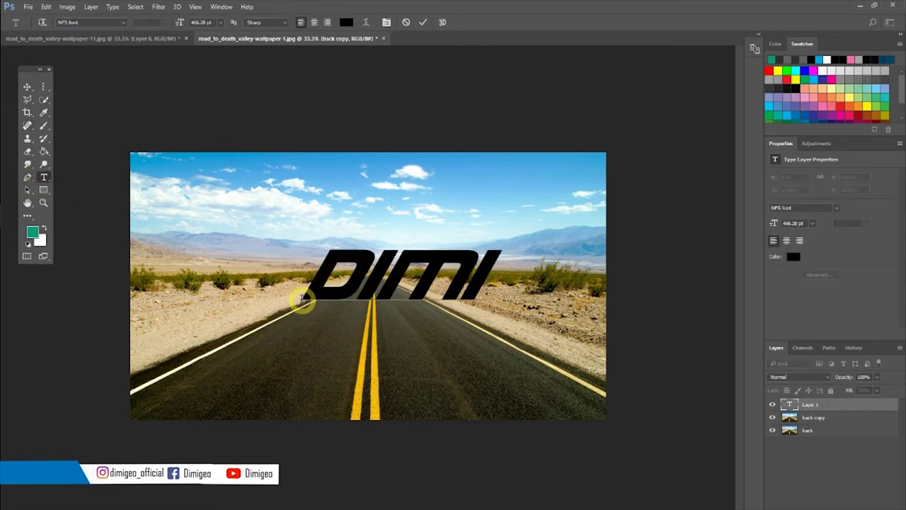
text(GE)
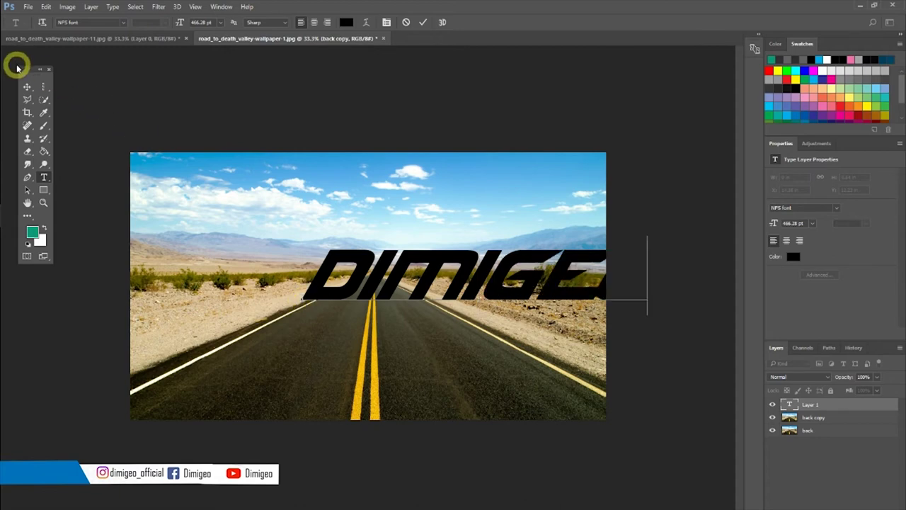
click(27, 86)
mouse_move(462, 267)
mouse_down()
mouse_move(383, 273)
mouse_move(354, 288)
mouse_up()
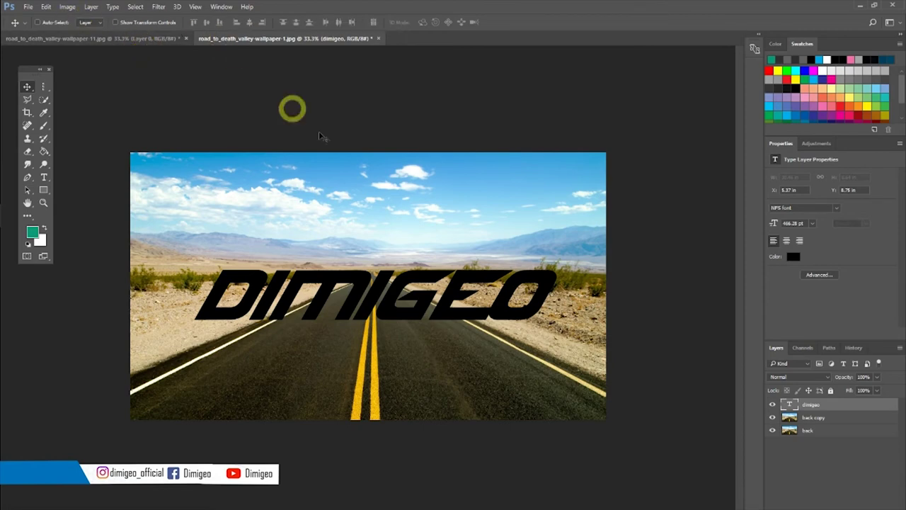
- Give the DIMIGEO text layer a Drop Shadow layer style with default placement
right_click(830, 410)
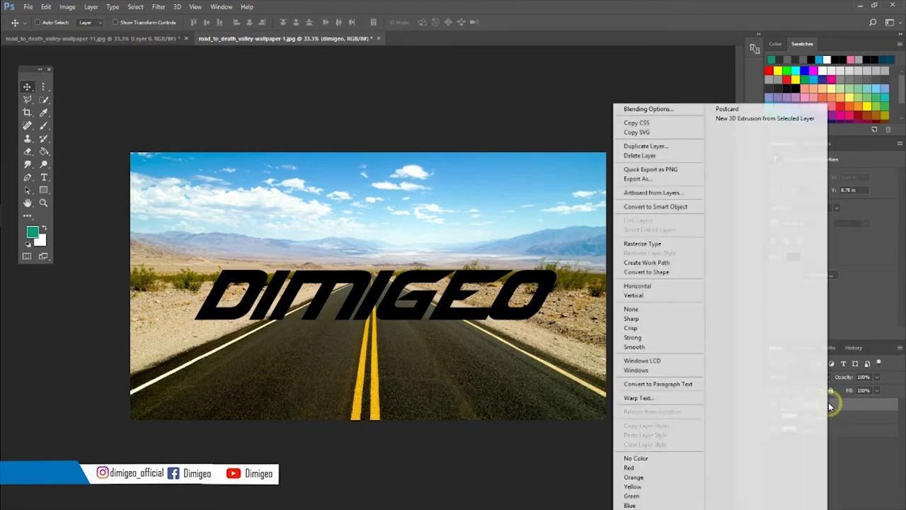
click(673, 109)
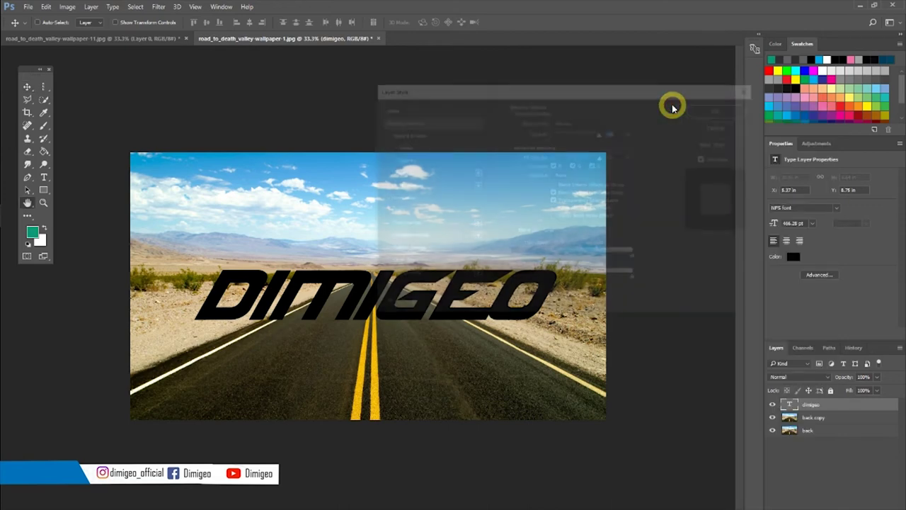
drag(465, 87, 529, 86)
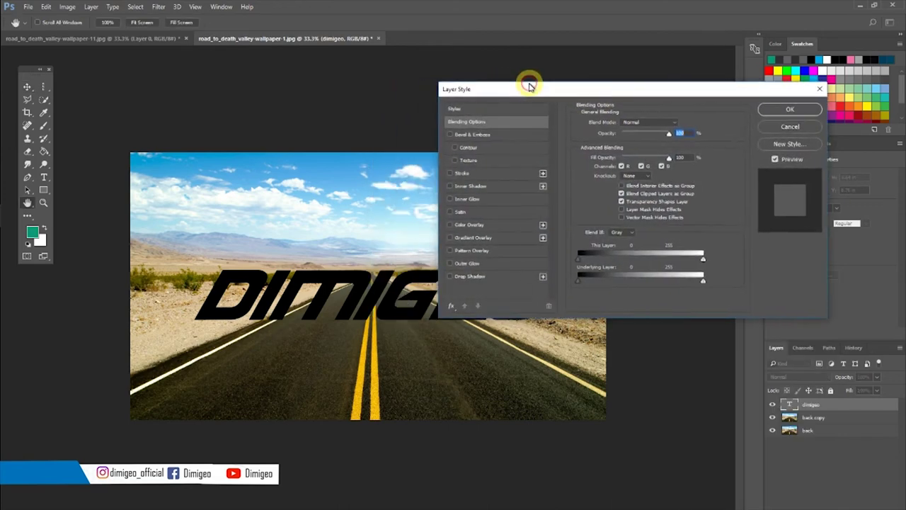
click(450, 276)
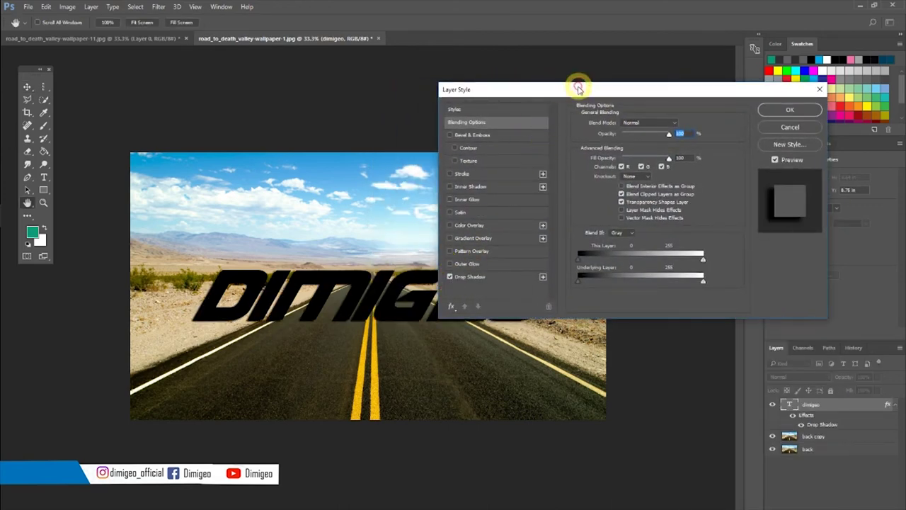
drag(538, 80, 599, 84)
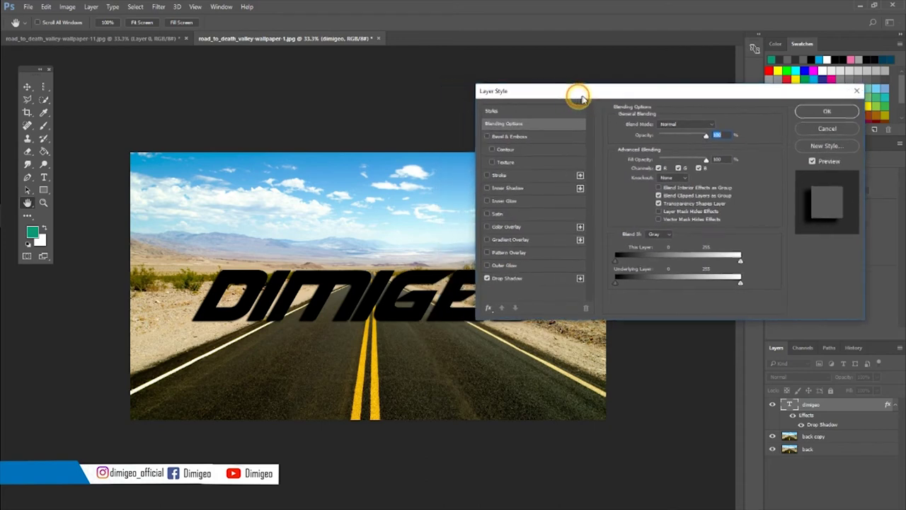
click(366, 293)
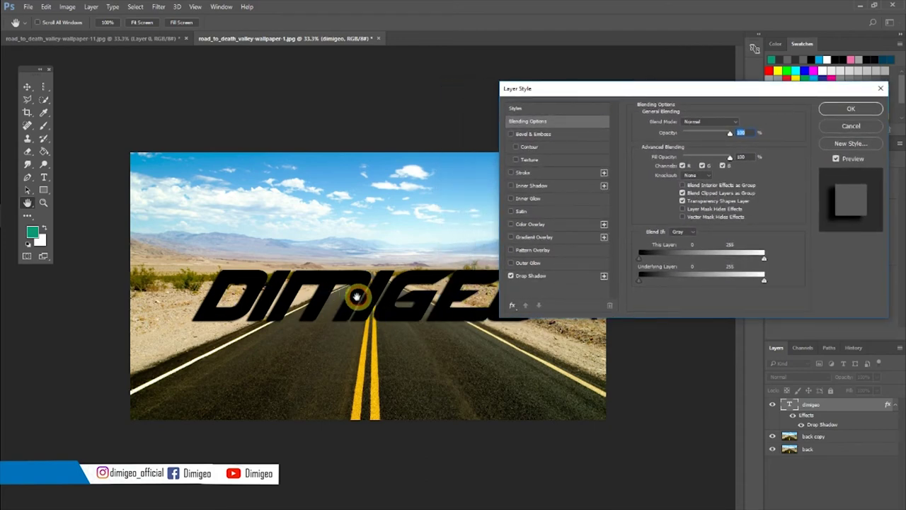
mouse_move(366, 293)
mouse_down()
mouse_move(366, 312)
mouse_move(405, 335)
mouse_up()
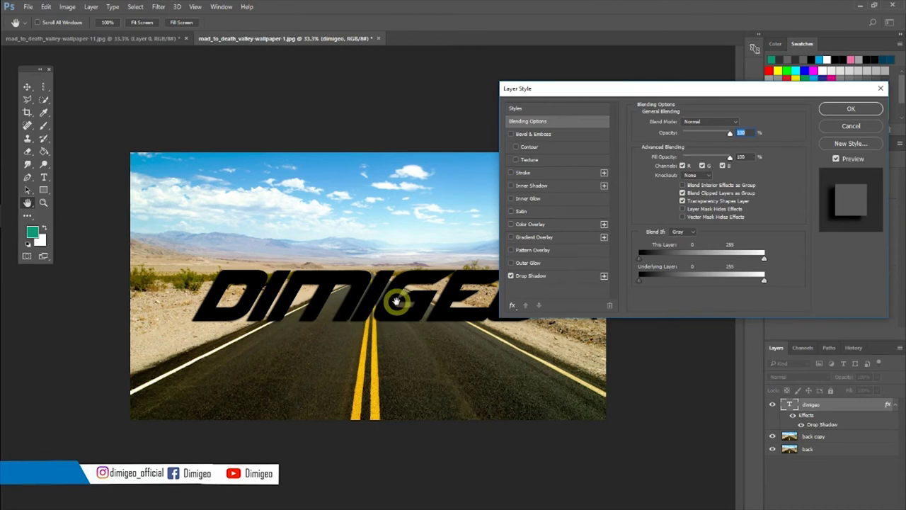
key(ctrl+z)
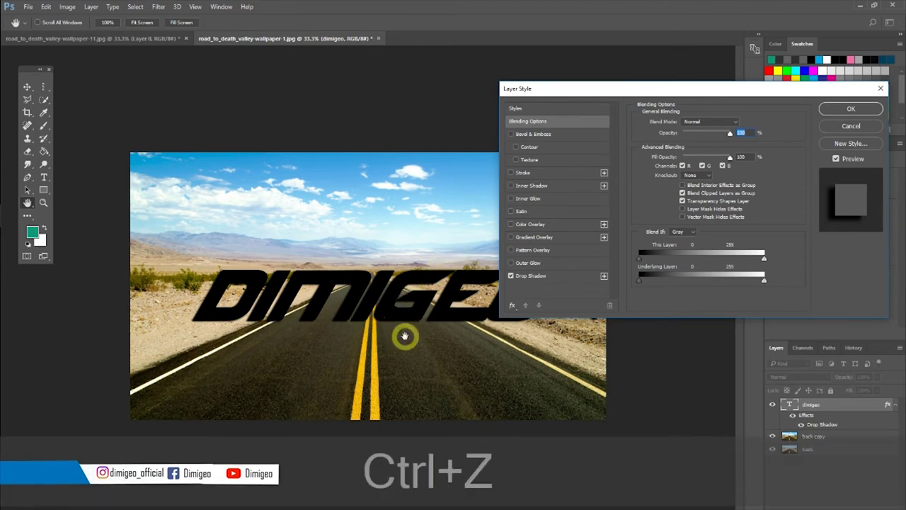
click(850, 108)
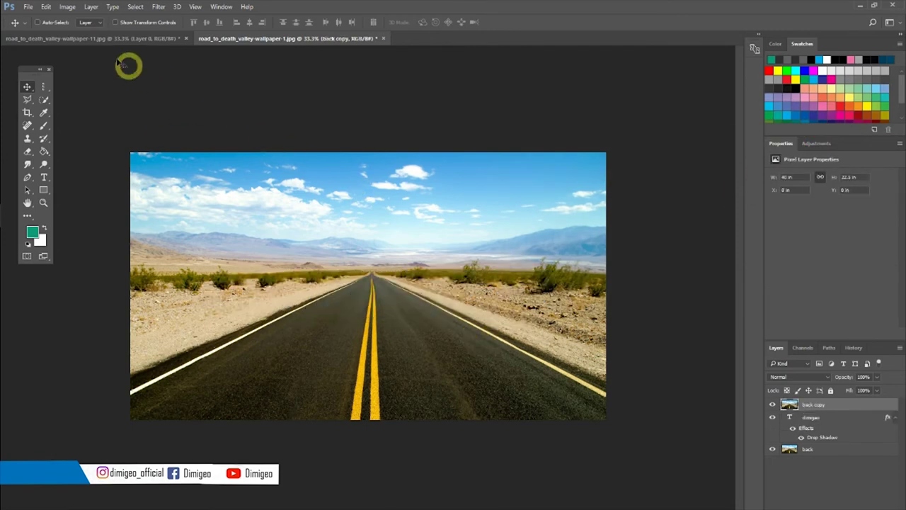
- Clip the back copy layer to the DIMIGEO text with Layer > Create Clipping Mask
click(92, 7)
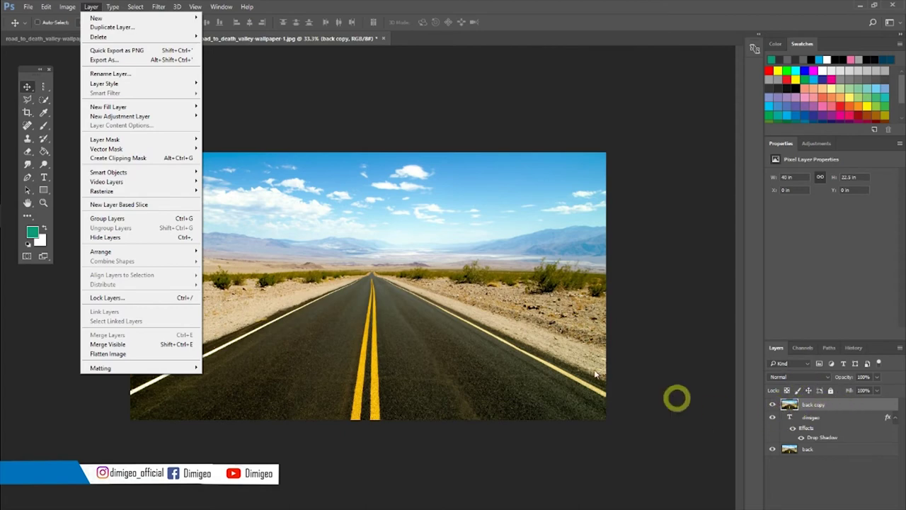
click(145, 166)
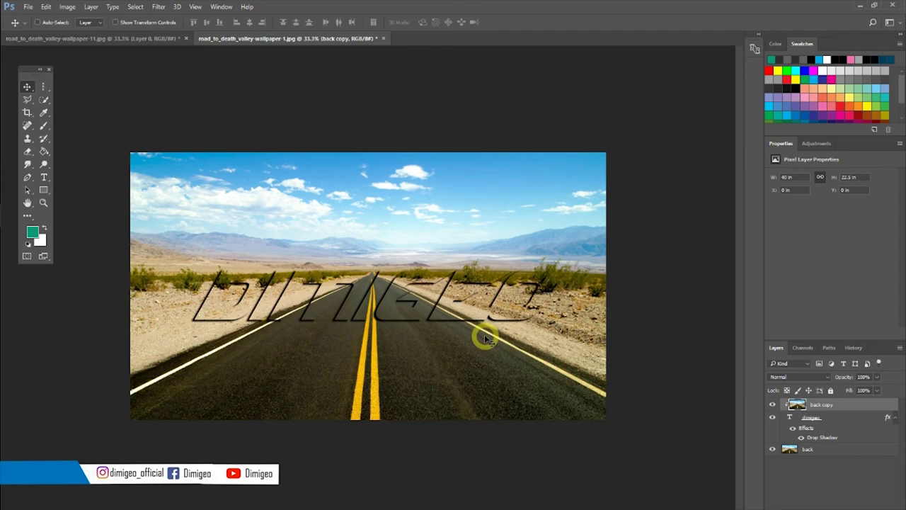
key(alt+bracketleft)
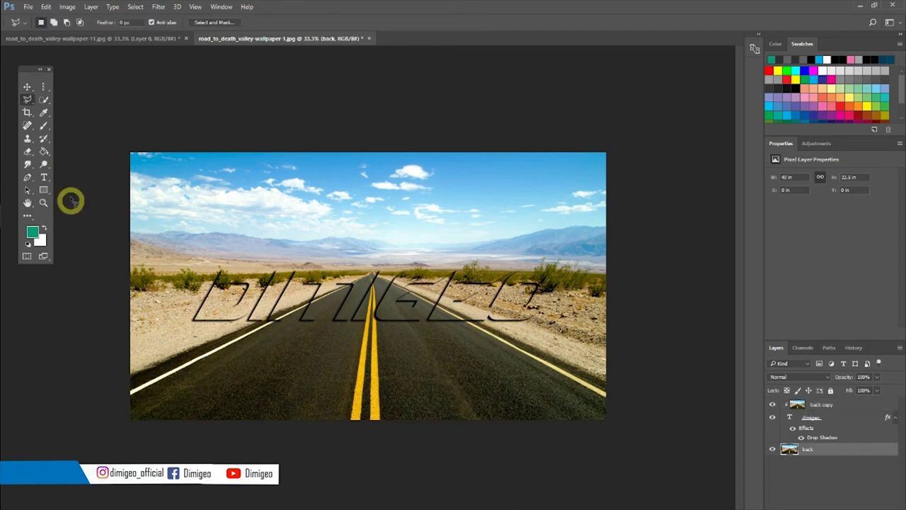
- On the back layer, polygon-select the sky and roadsides, excluding the road surface
click(27, 99)
click(60, 405)
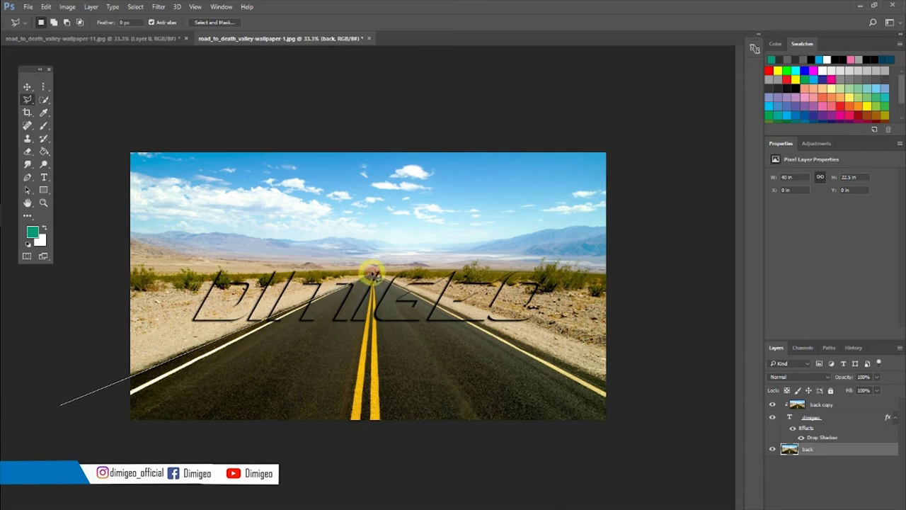
click(376, 275)
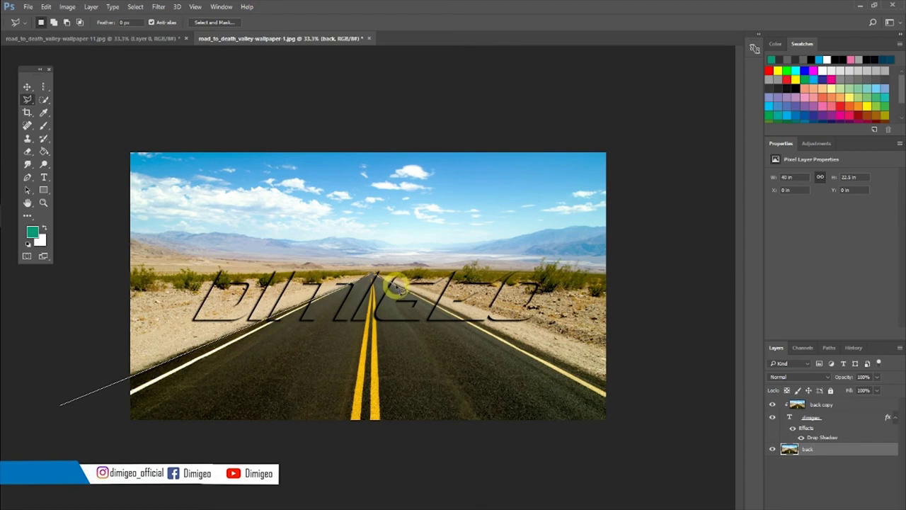
click(650, 405)
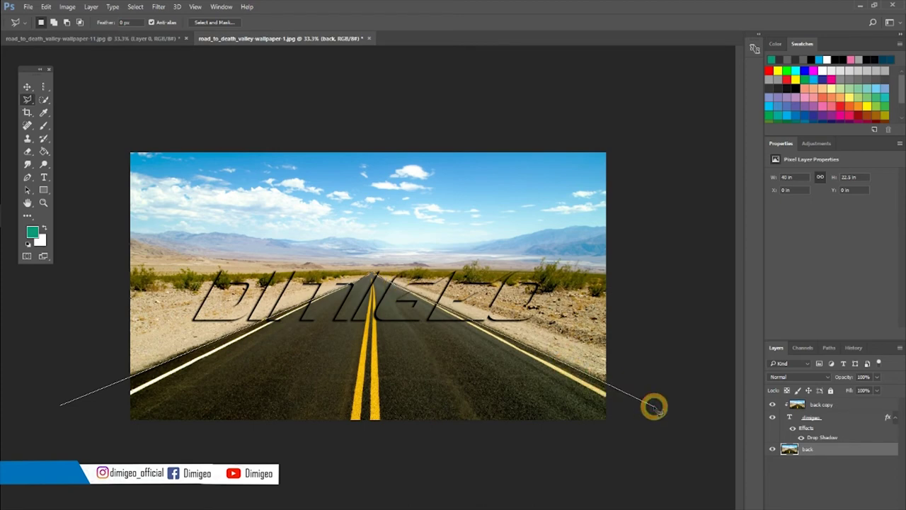
click(687, 168)
click(574, 53)
click(128, 103)
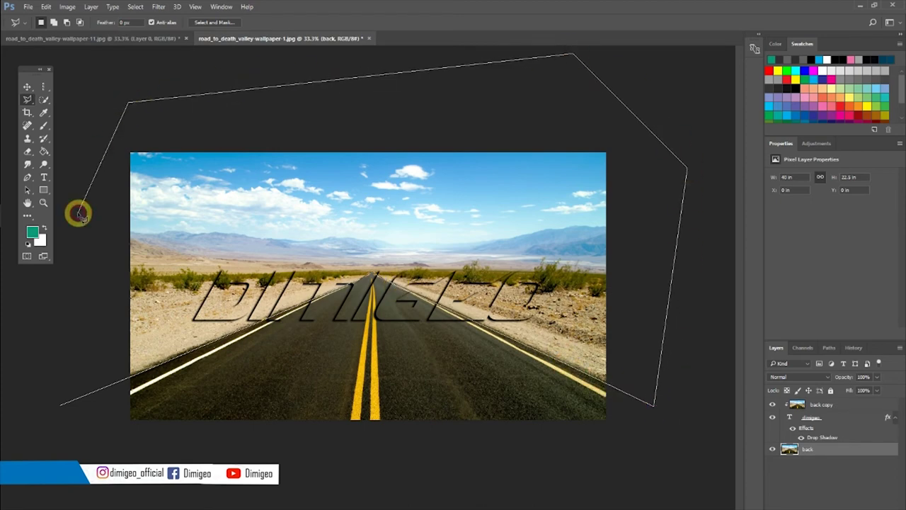
double_click(80, 214)
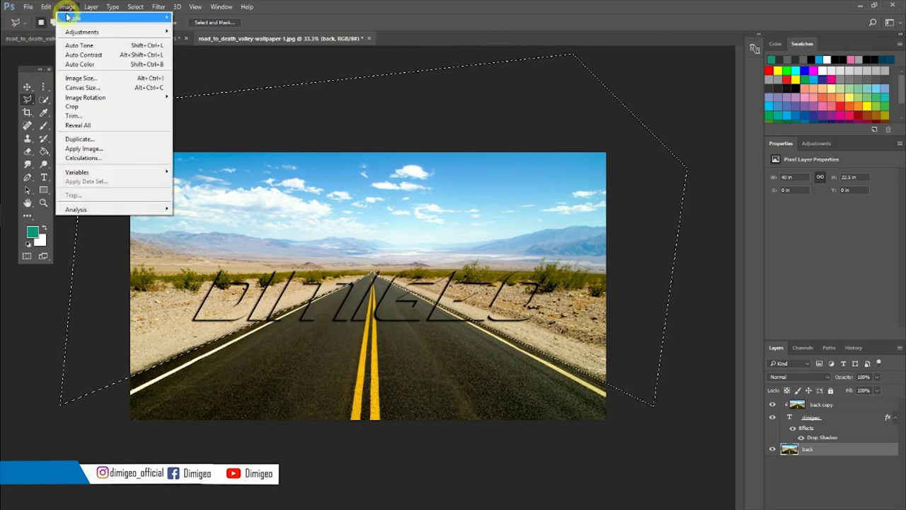
mouse_move(82, 32)
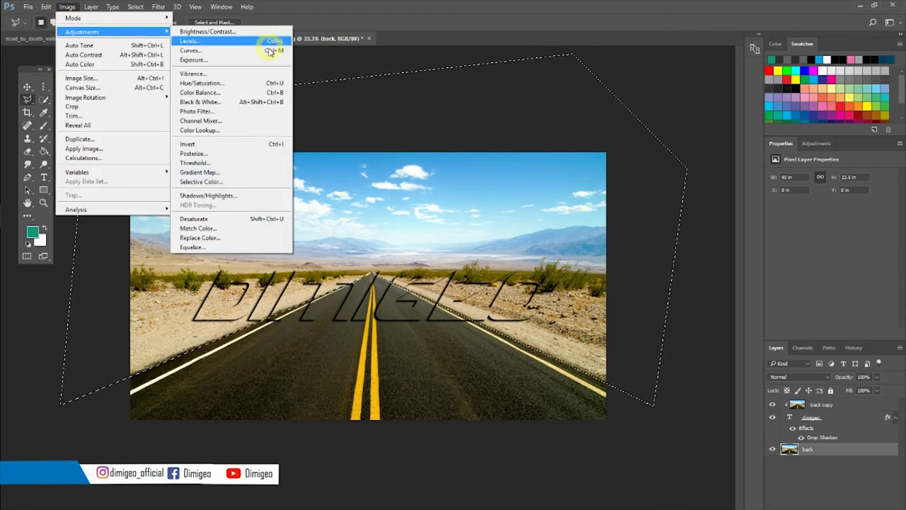
- Apply a Black & White adjustment to the selected scenery, then deselect
click(224, 101)
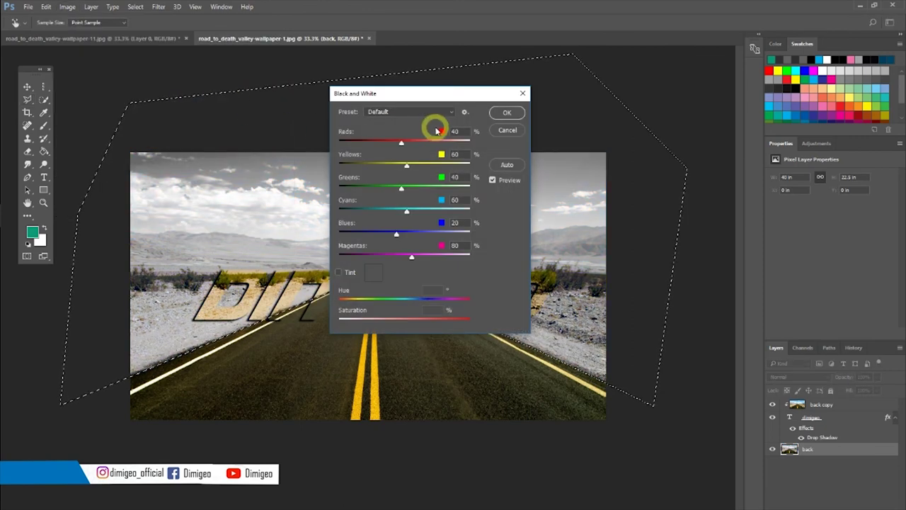
click(520, 113)
key(ctrl+d)
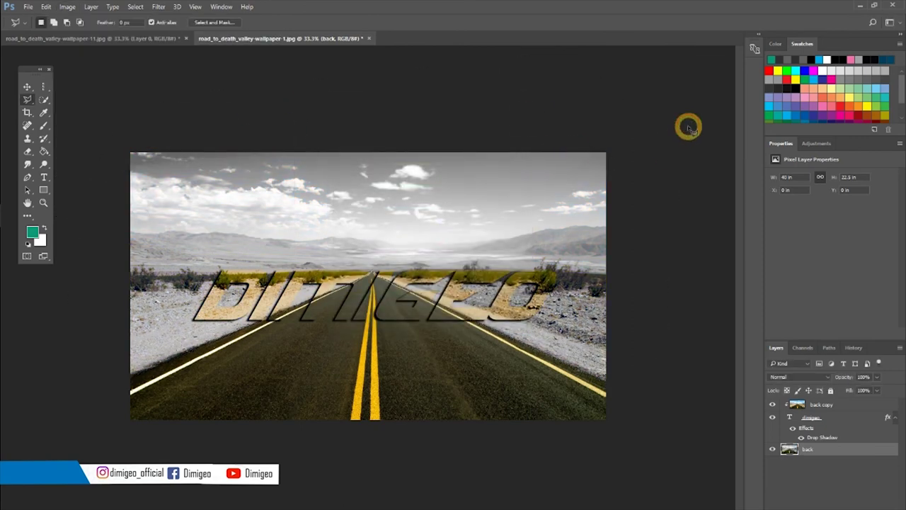